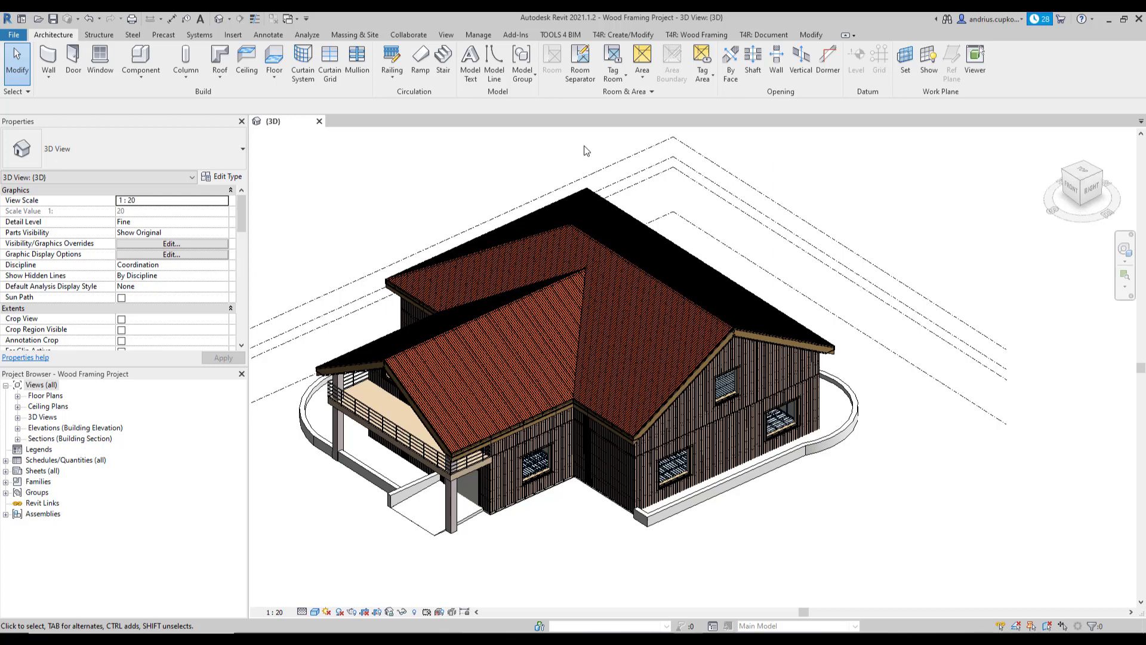
Open the TOOLS 4 BIM add-in tab for the wood framing house model
left_click(563, 39)
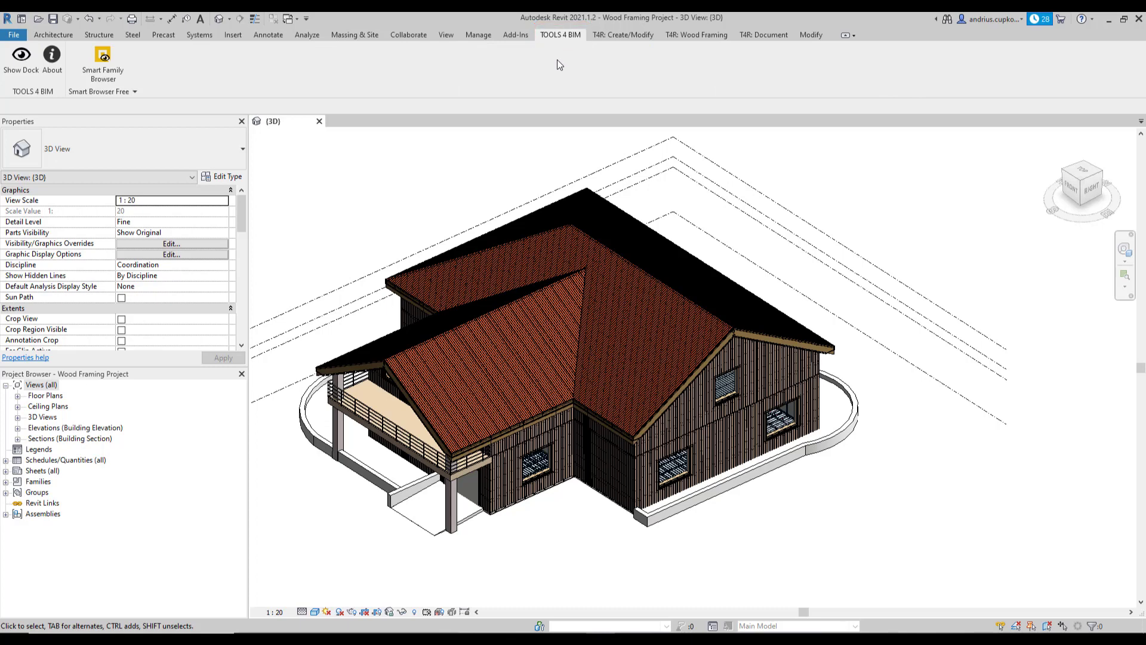
Open the TOOLS 4 BIM Dock and switch it to the My Tools collection
left_click(24, 68)
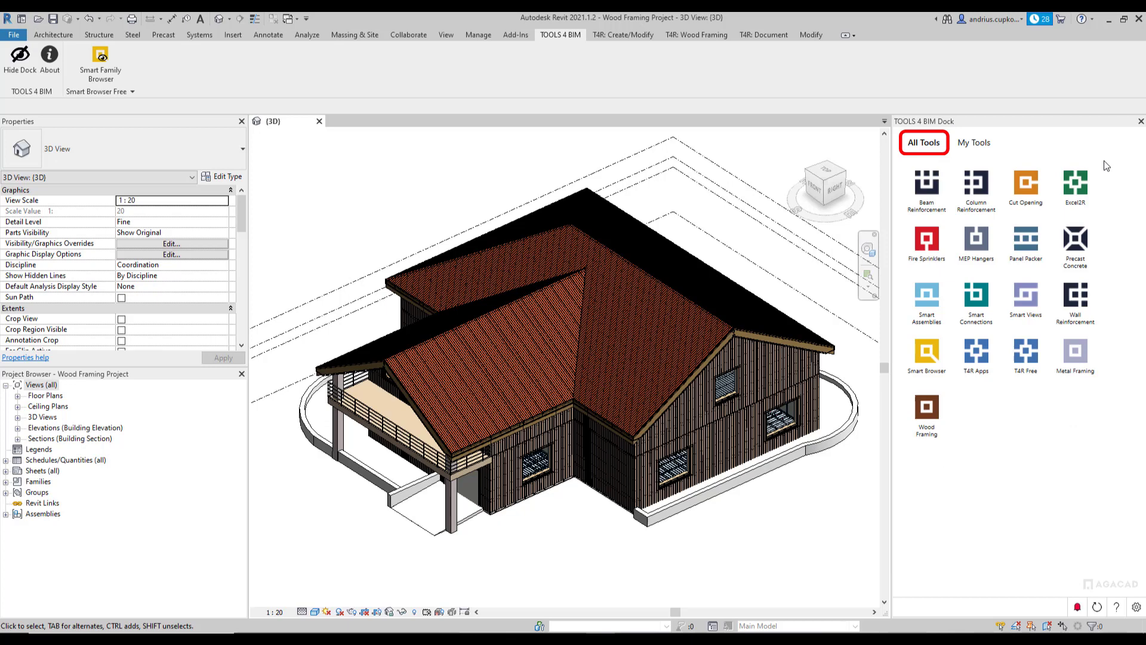
left_click(974, 143)
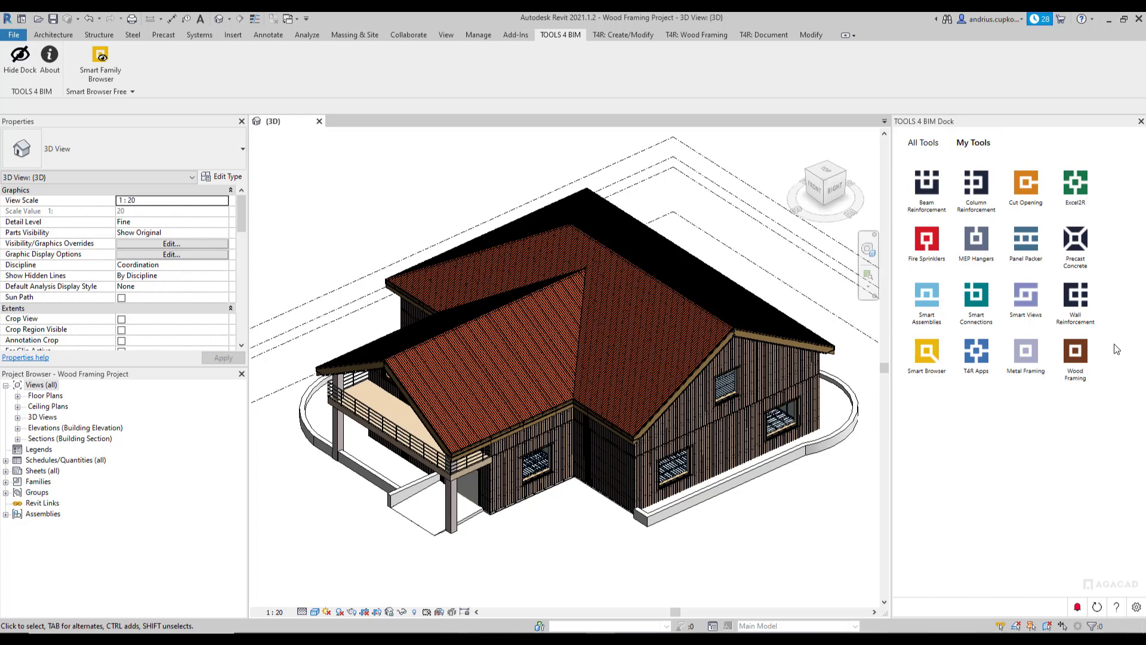
Show the Wood Framing tool set in the dock, from Smart Walls to Wood Framing Roof+
left_click(1075, 350)
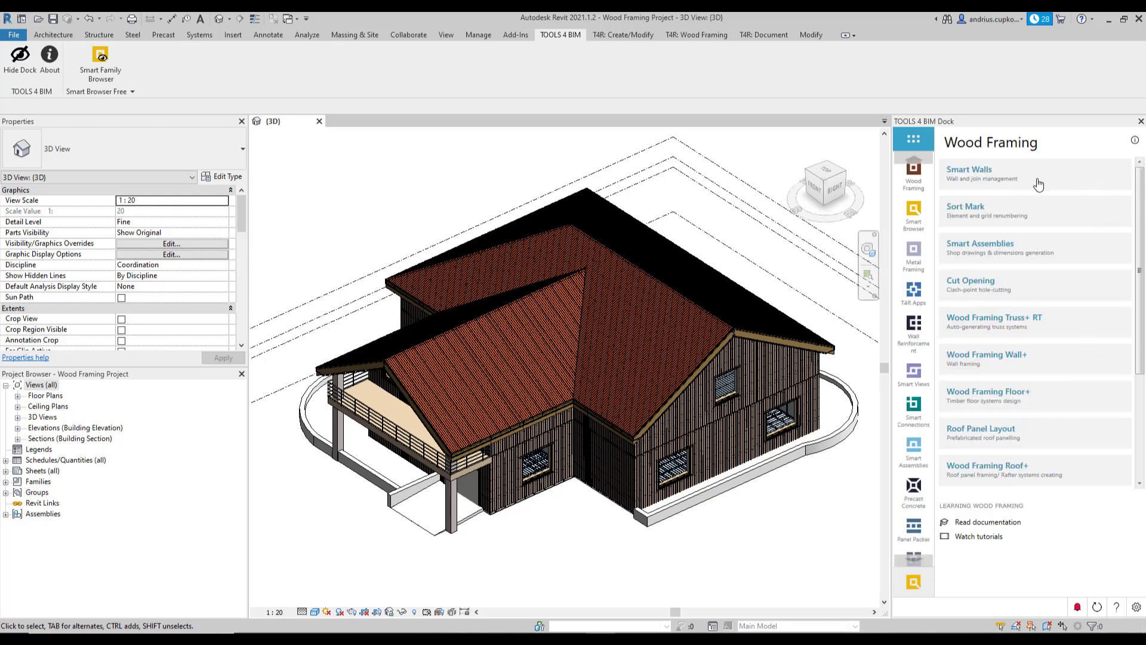
scroll(1030, 197, "down", 3)
scroll(1031, 442, "up", 3)
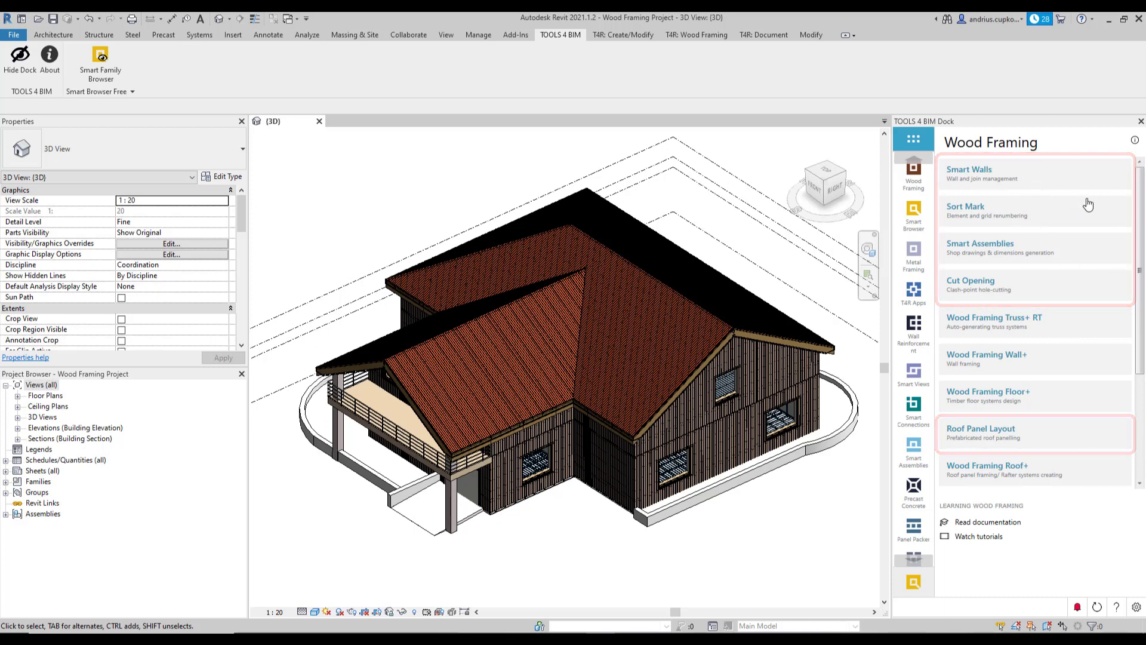
scroll(1089, 205, "down", 3)
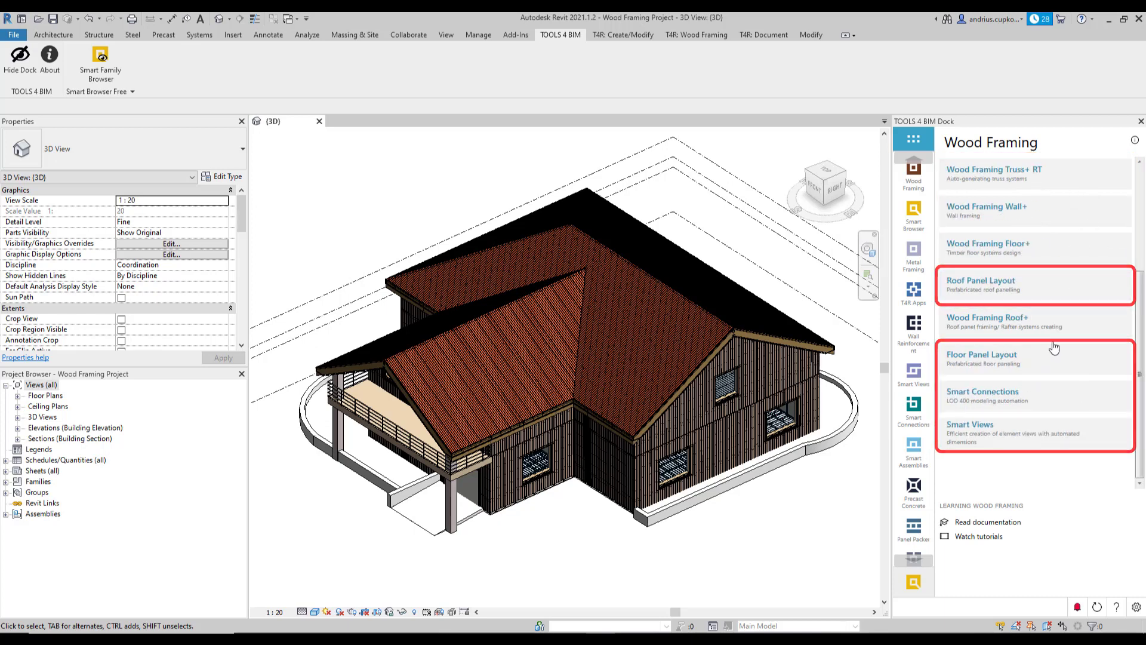
scroll(1054, 347, "up", 3)
scroll(1051, 420, "up", 1)
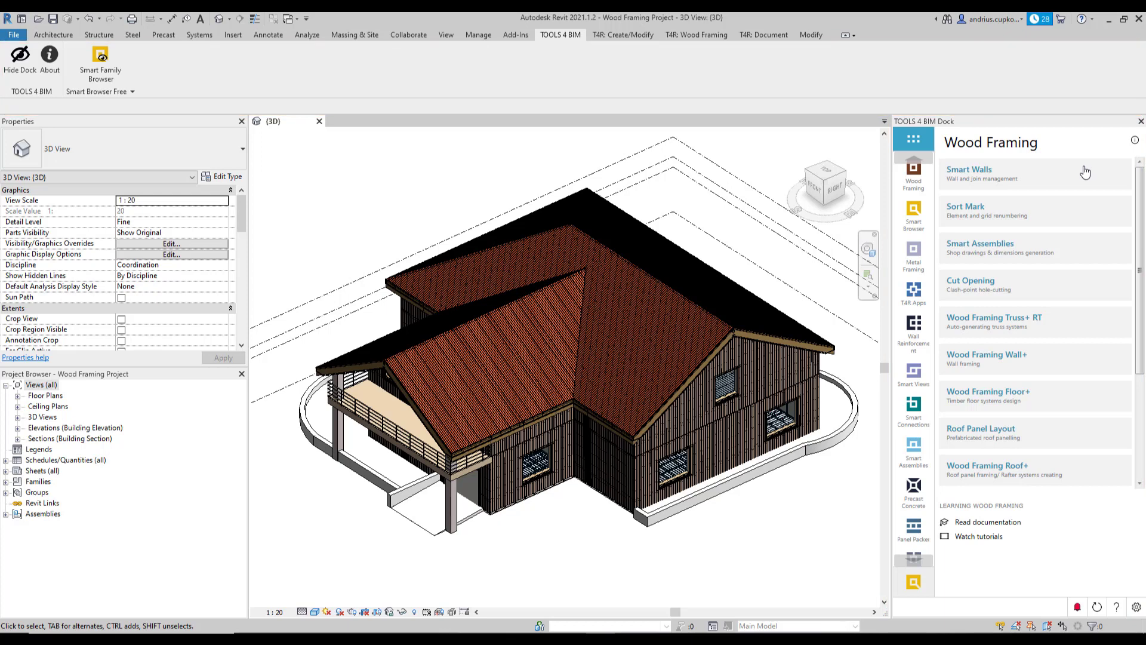
Expand Smart Walls' Wall Gaps, Split Walls and Gravity Point groups, then drop it from Create/Modify
left_click(1043, 179)
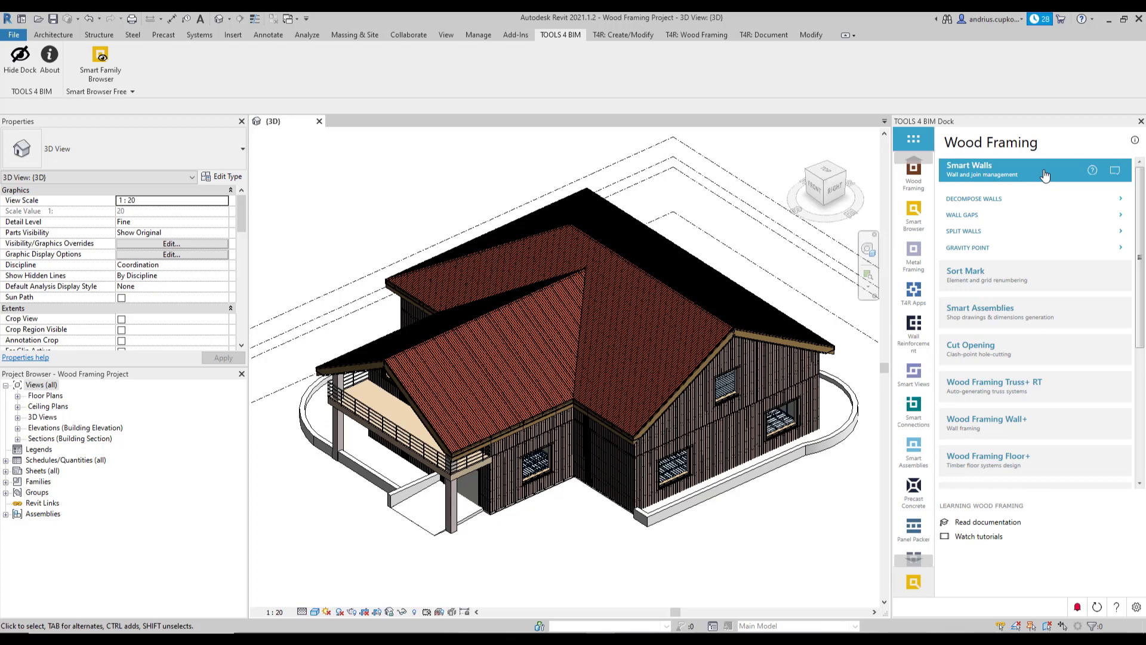
left_click(999, 214)
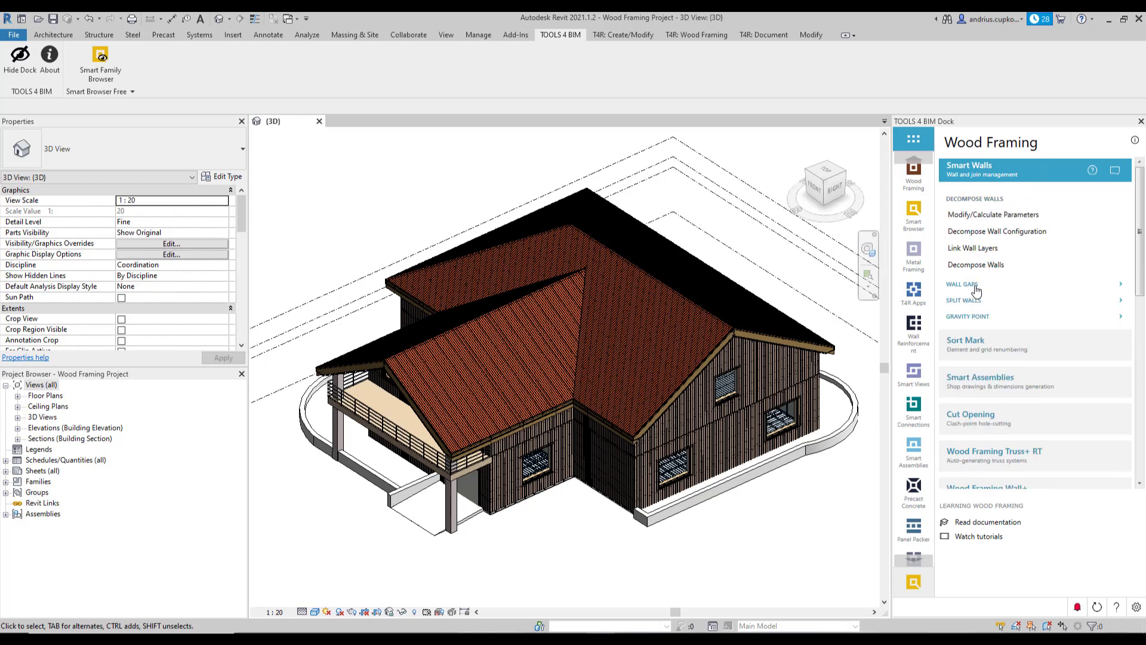
left_click(976, 335)
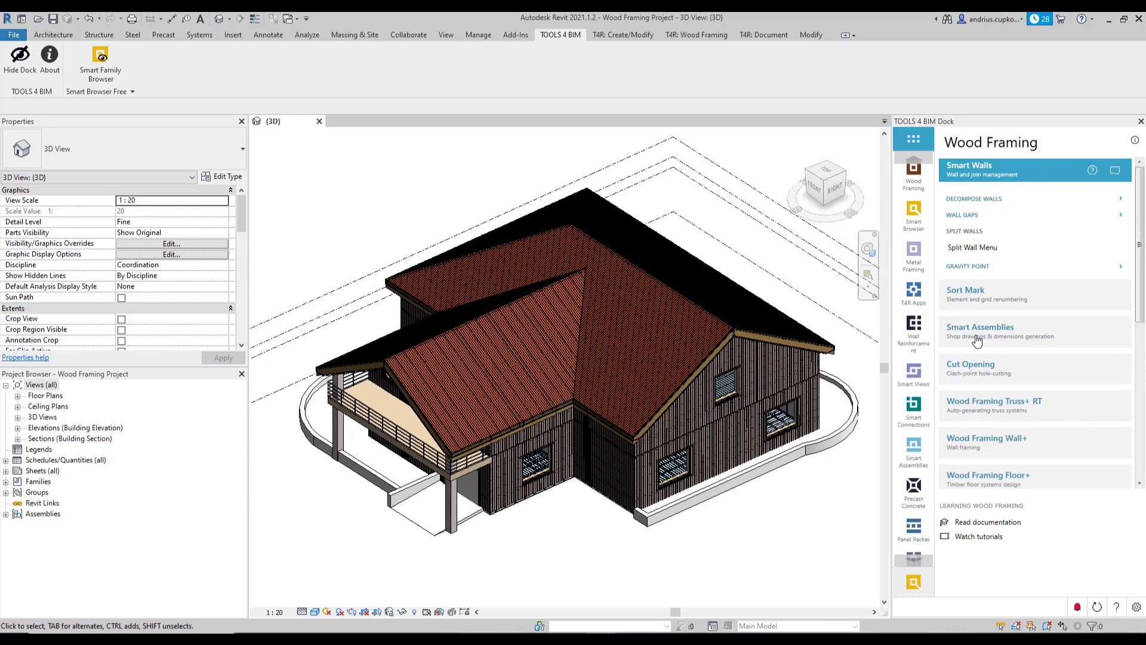
left_click(979, 268)
left_click(985, 248)
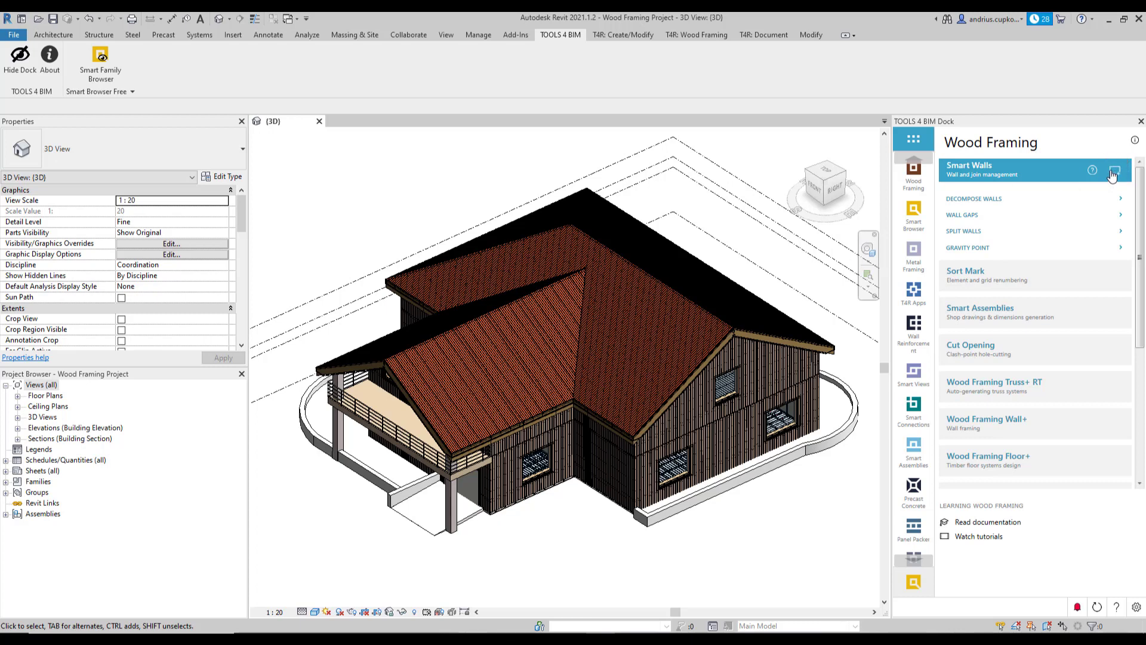
left_click(1113, 173)
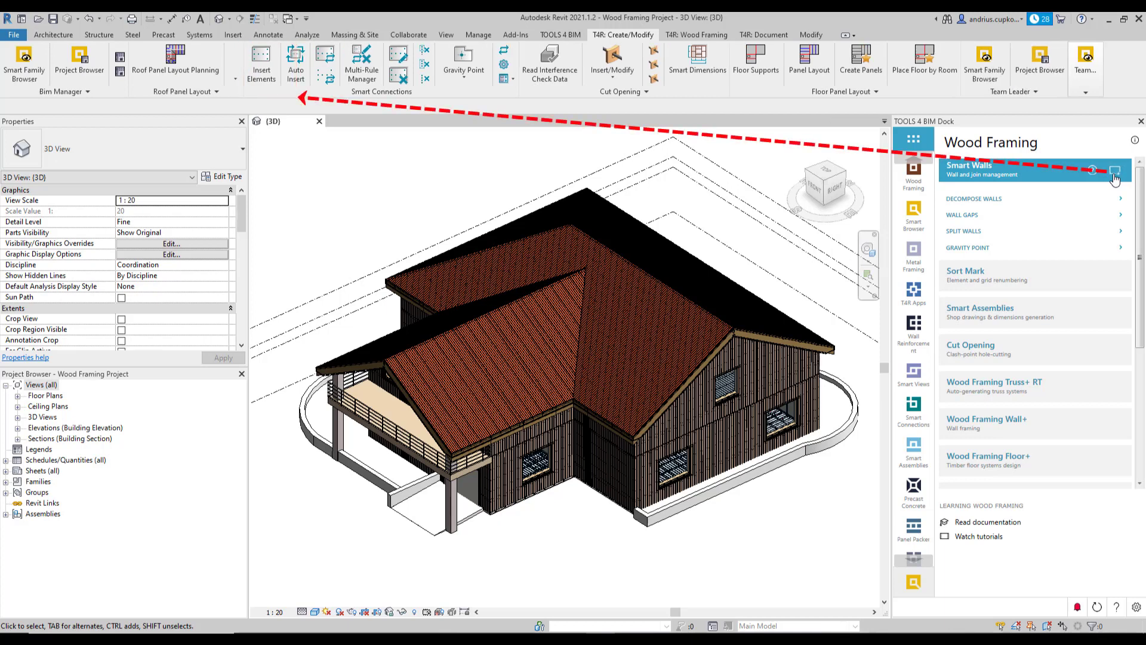
Restore Smart Walls to Create/Modify, preview its commands, and show the T4R: Document tools
left_click(1113, 174)
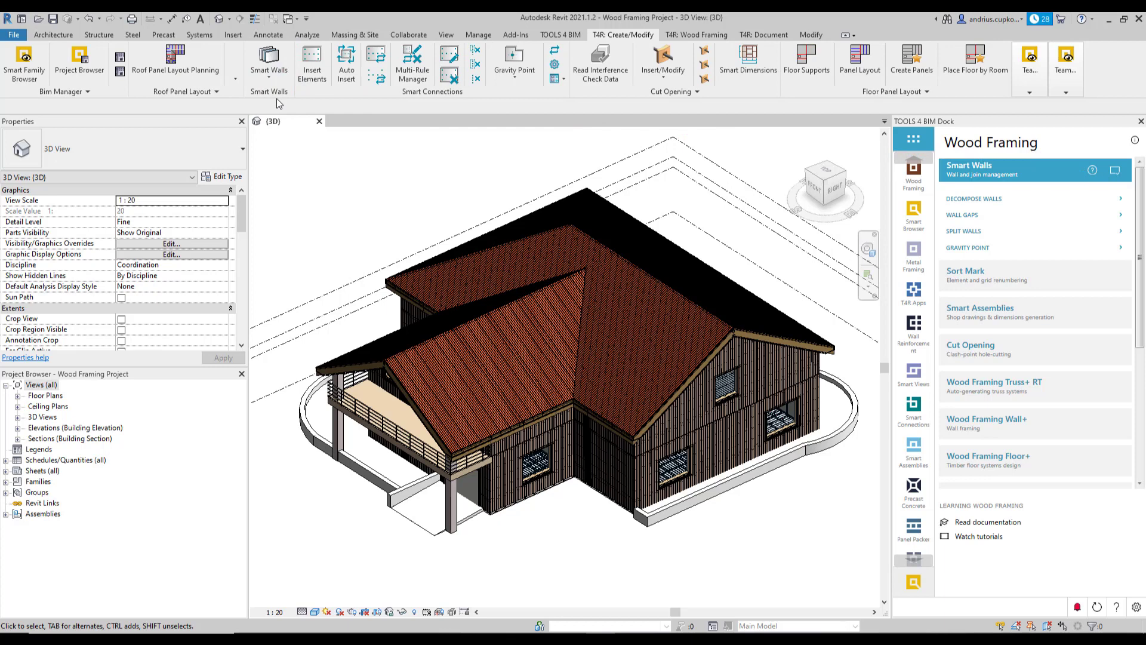
left_click(274, 83)
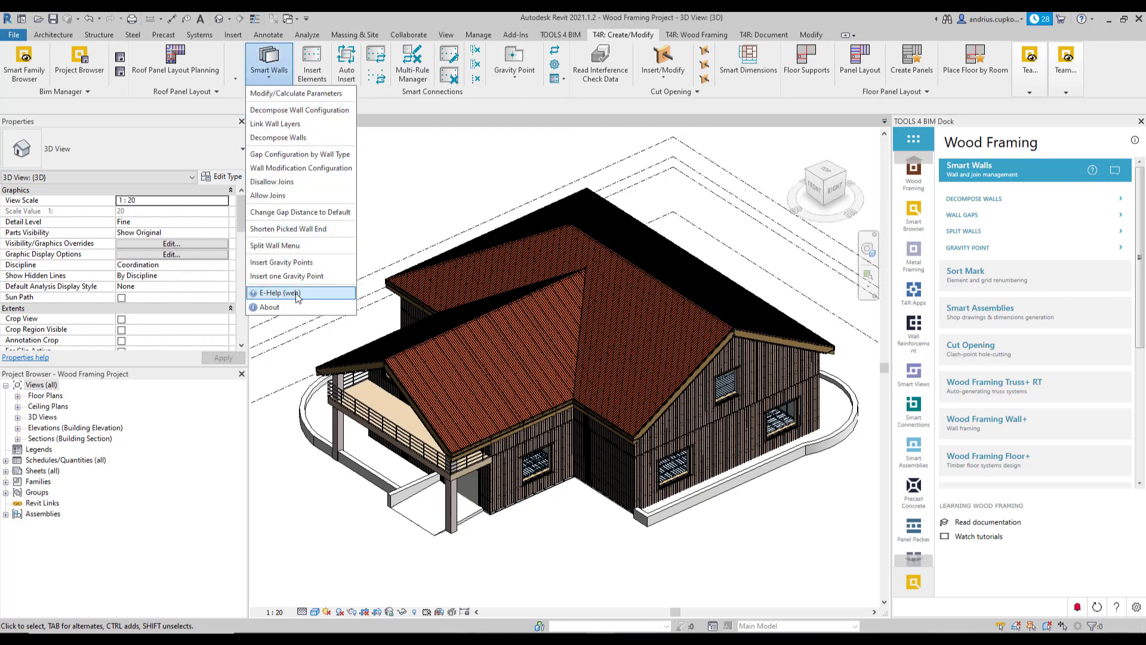
left_click(428, 163)
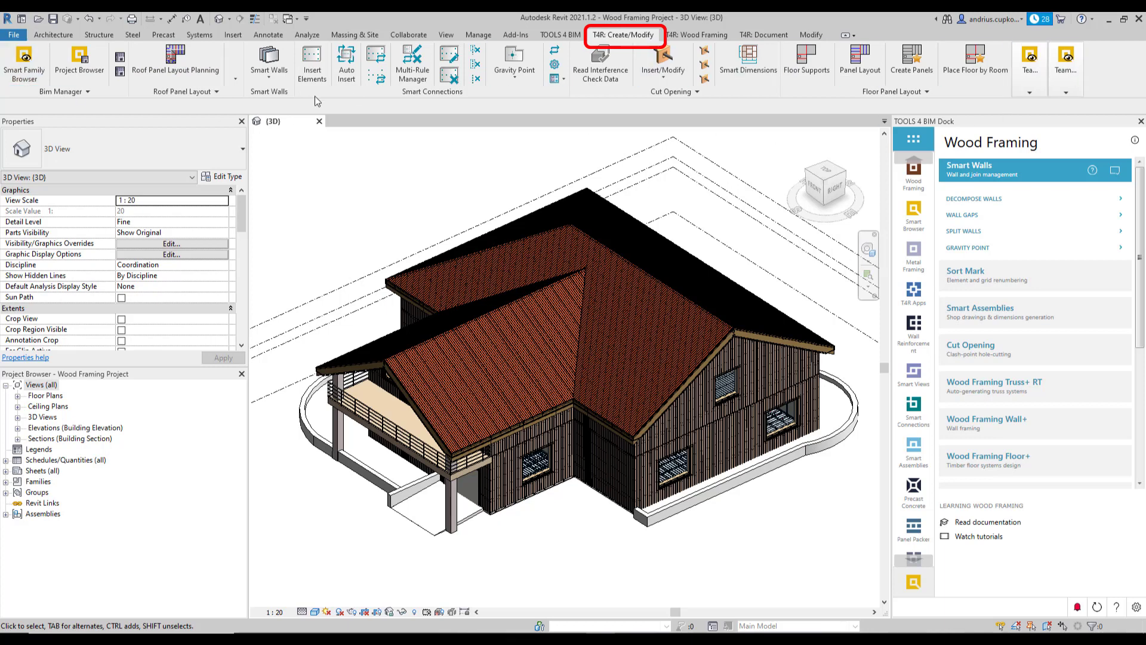
left_click(760, 40)
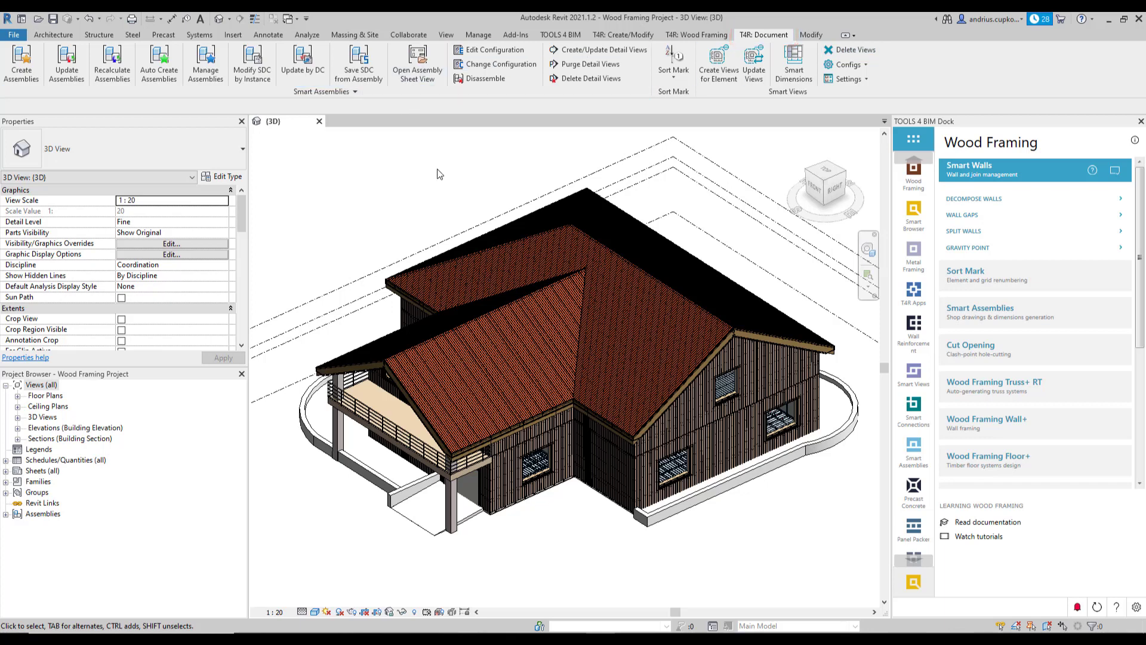
Collapse Smart Walls in the dock and expand the Wood Framing Wall+ entry
left_click(1036, 172)
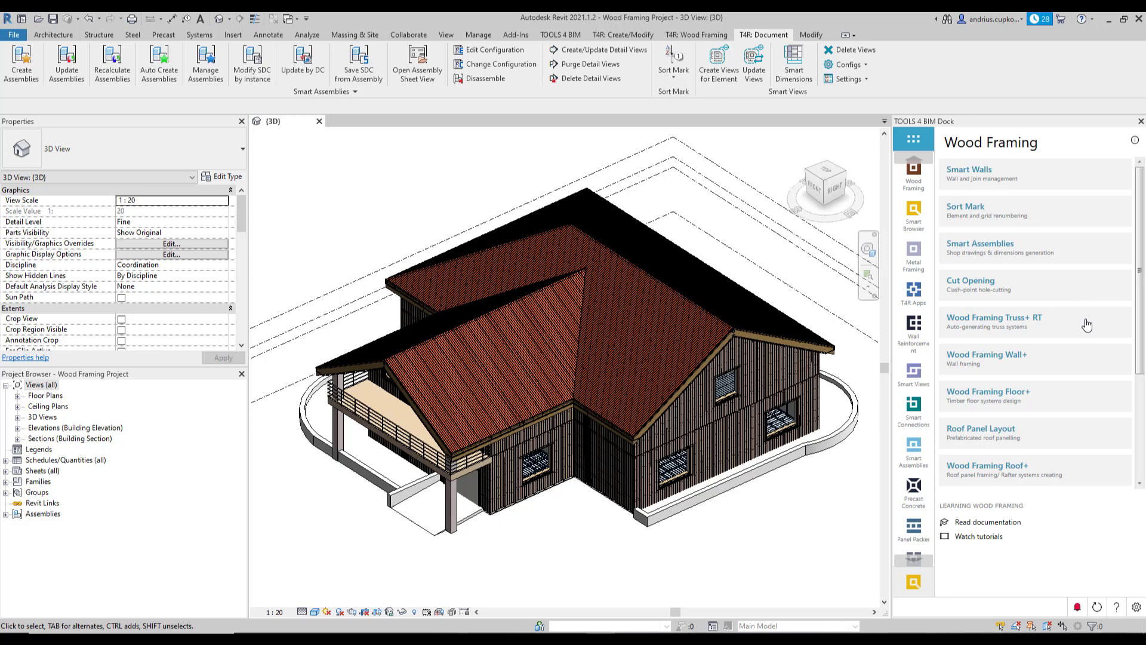
left_click(1062, 360)
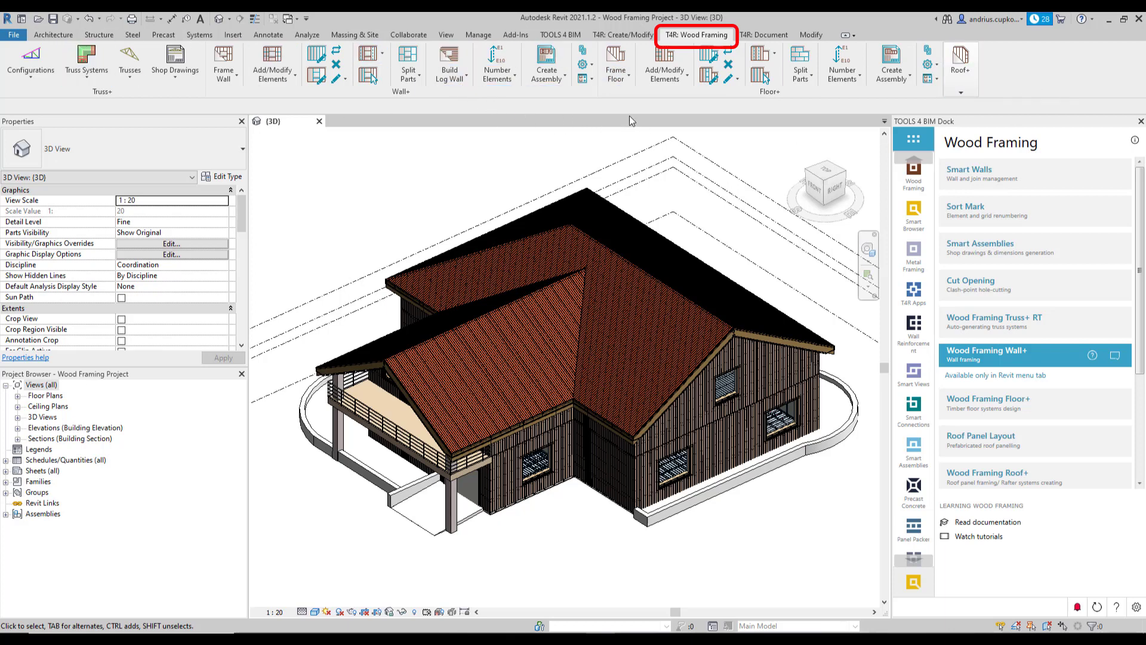
Preview the Frame Wall commands and float the Wall+ tool group over the 3D view
left_click(223, 75)
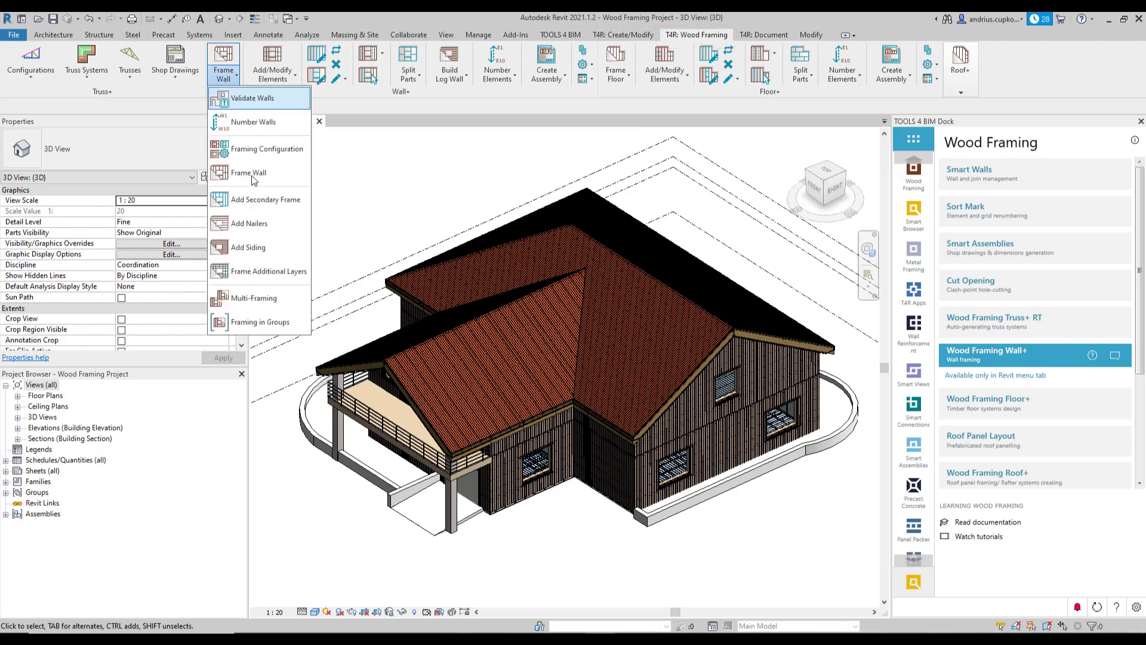
left_click(429, 167)
left_click_drag(362, 94, 414, 187)
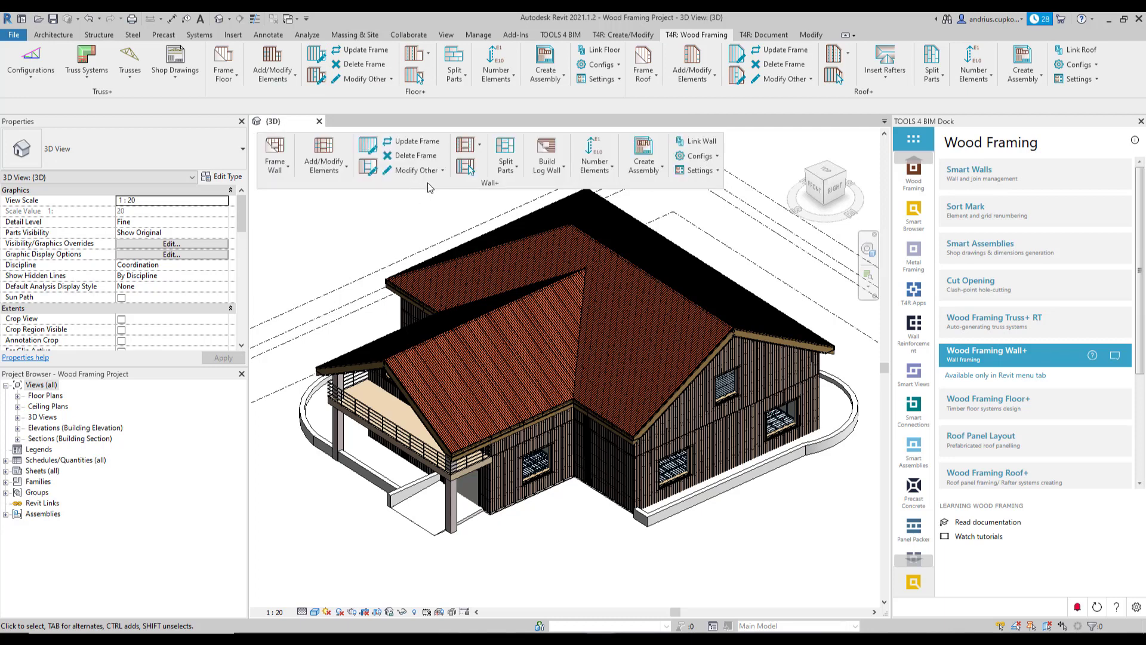
Preview the wall framing commands, then dock the floating Wall+ panel back into the ribbon
left_click(276, 164)
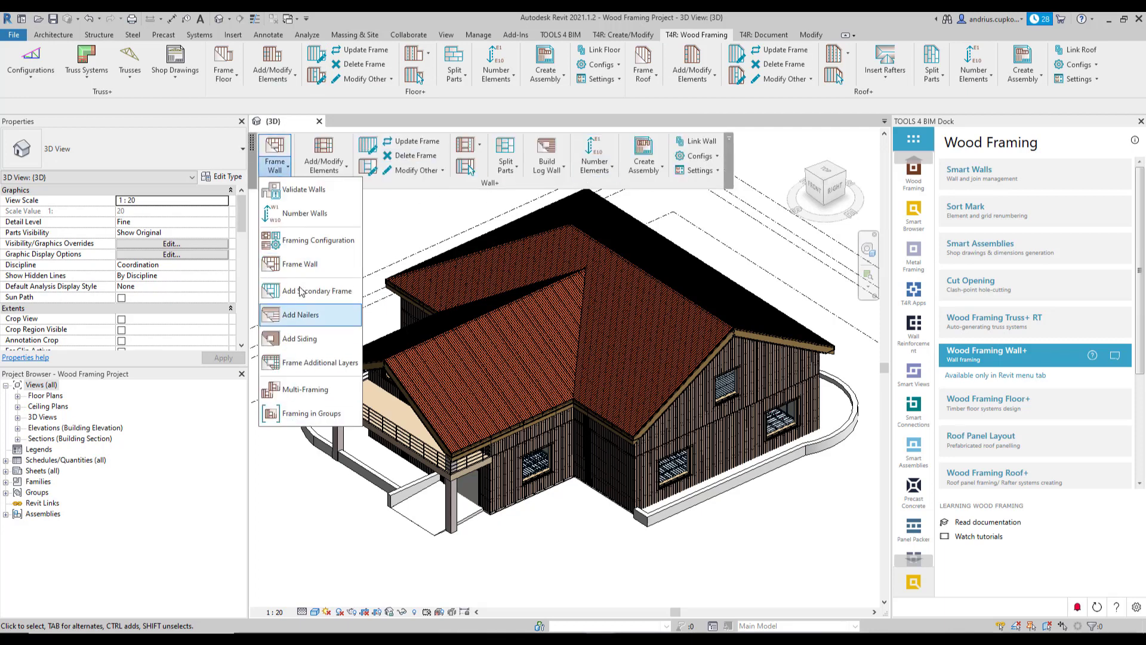
left_click(405, 218)
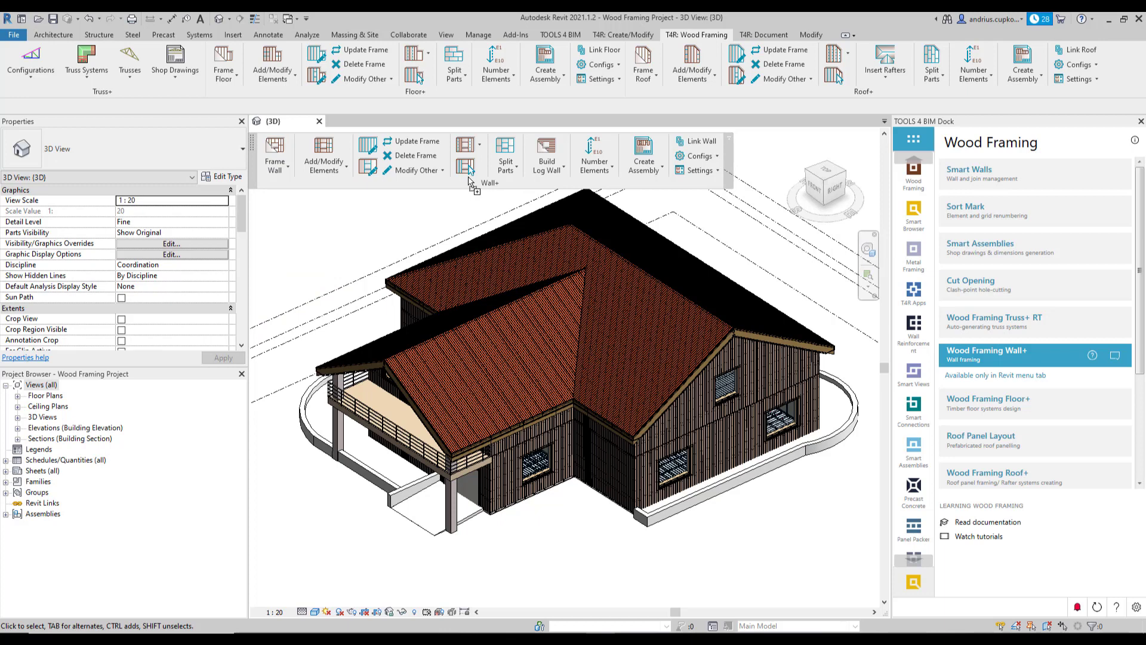
left_click_drag(476, 184, 323, 97)
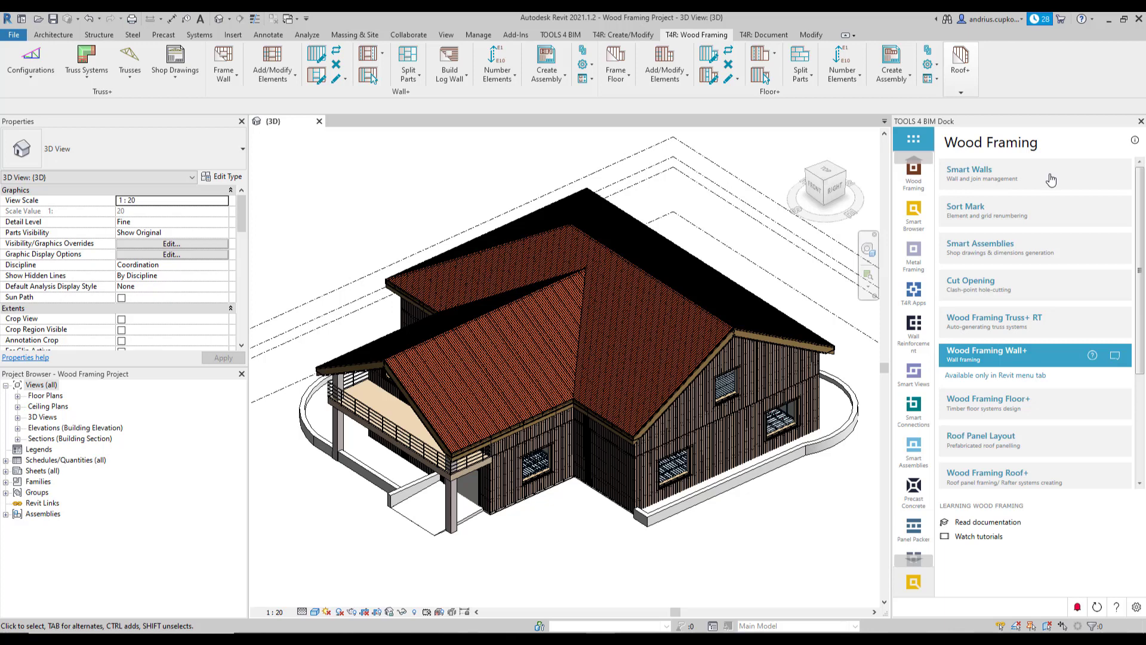
Expand the Smart Walls, Sort Mark, Smart Assemblies and Cut Opening entries in the dock
left_click(1051, 180)
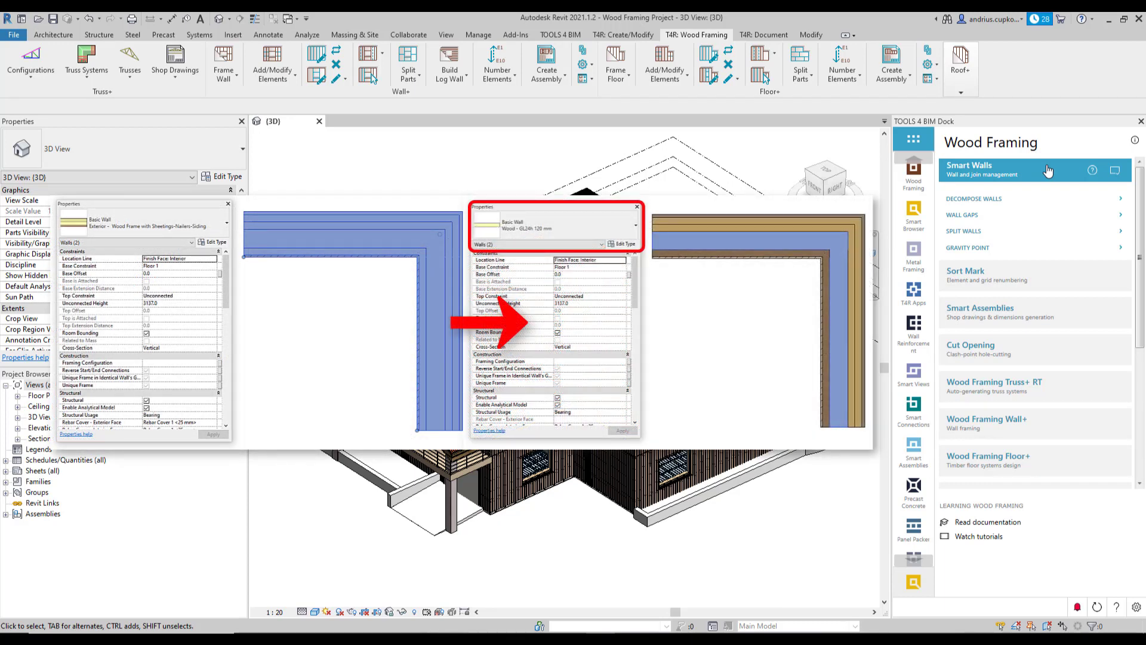
left_click(1059, 277)
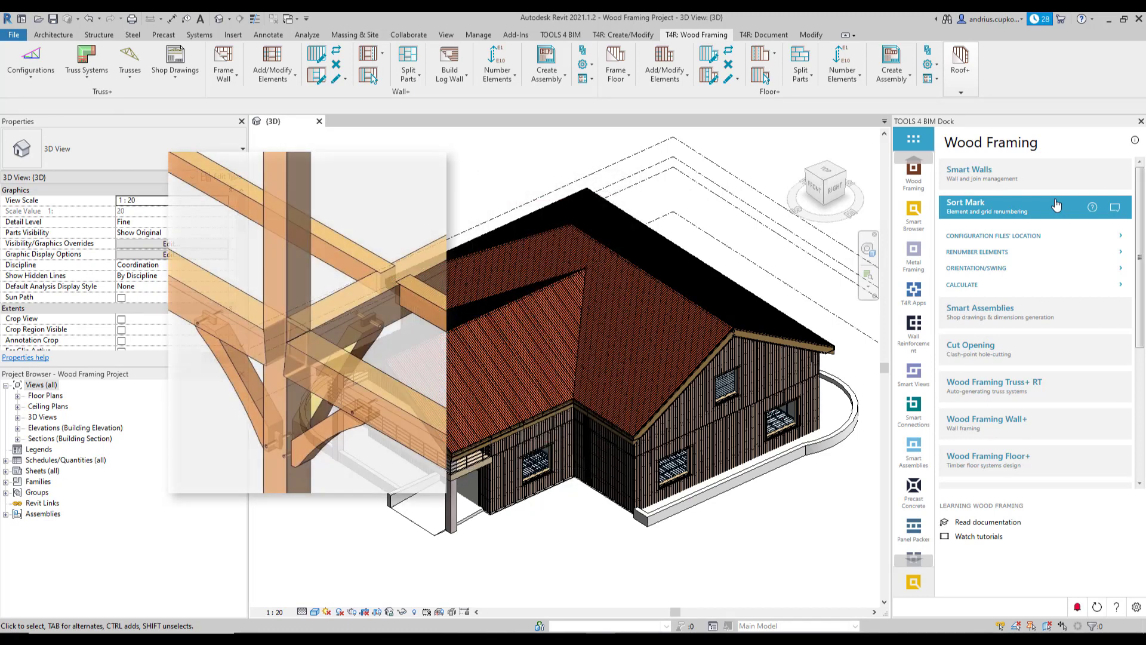
left_click(1068, 310)
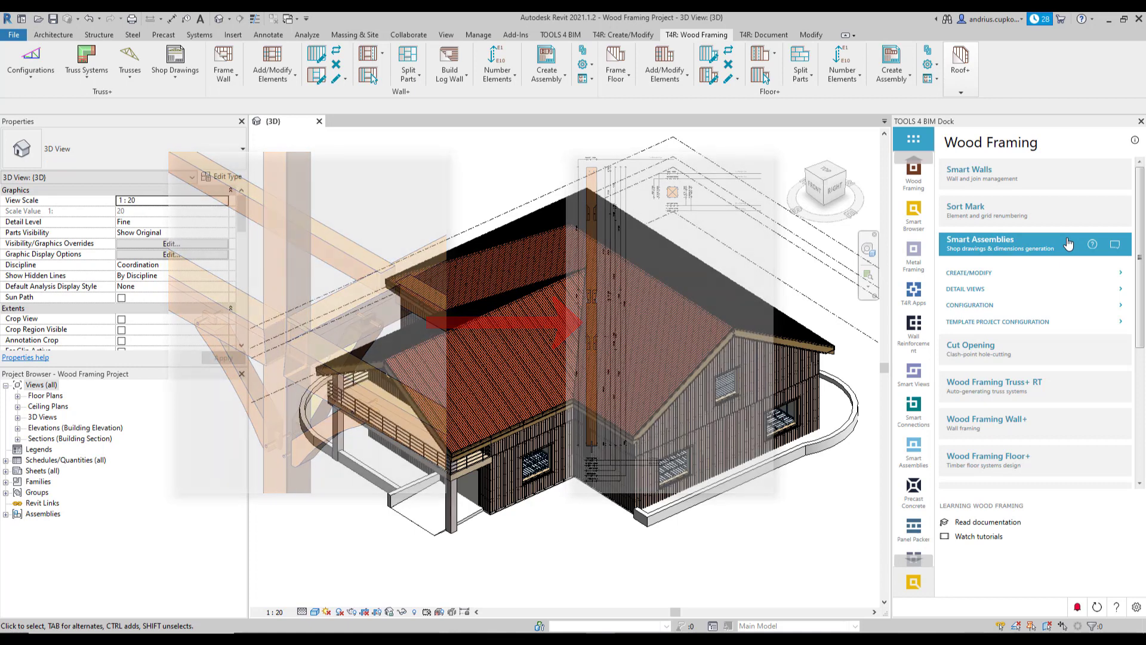
left_click(1067, 347)
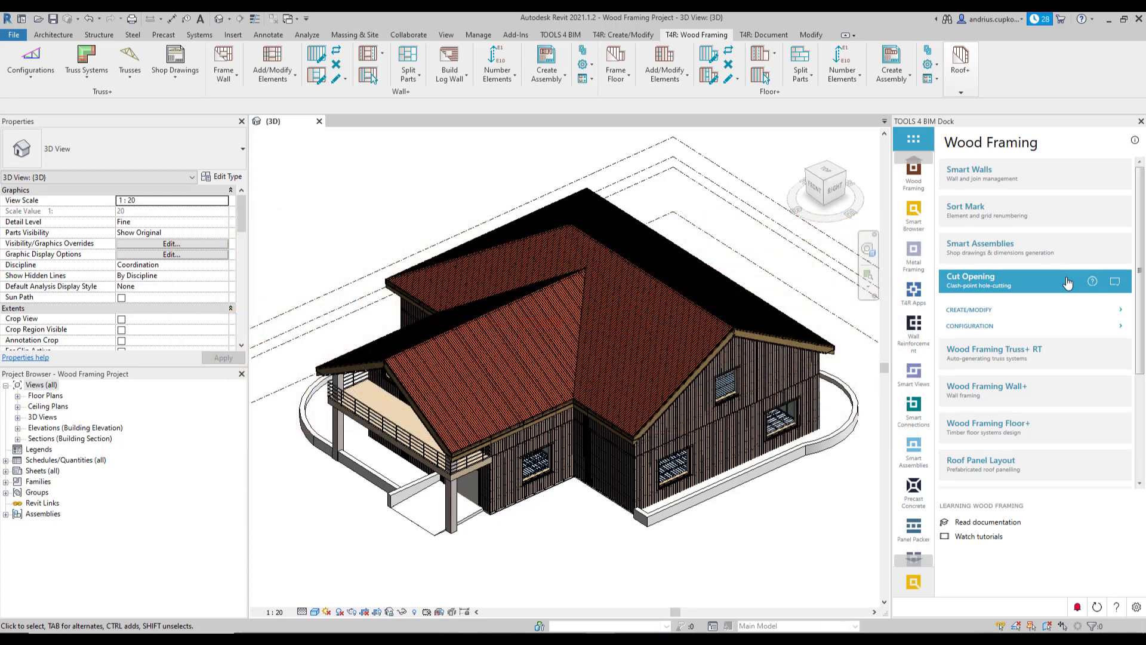
Expand the Roof Panel Layout, Floor Panel Layout, Smart Connections and Smart Views entries
left_click(1048, 464)
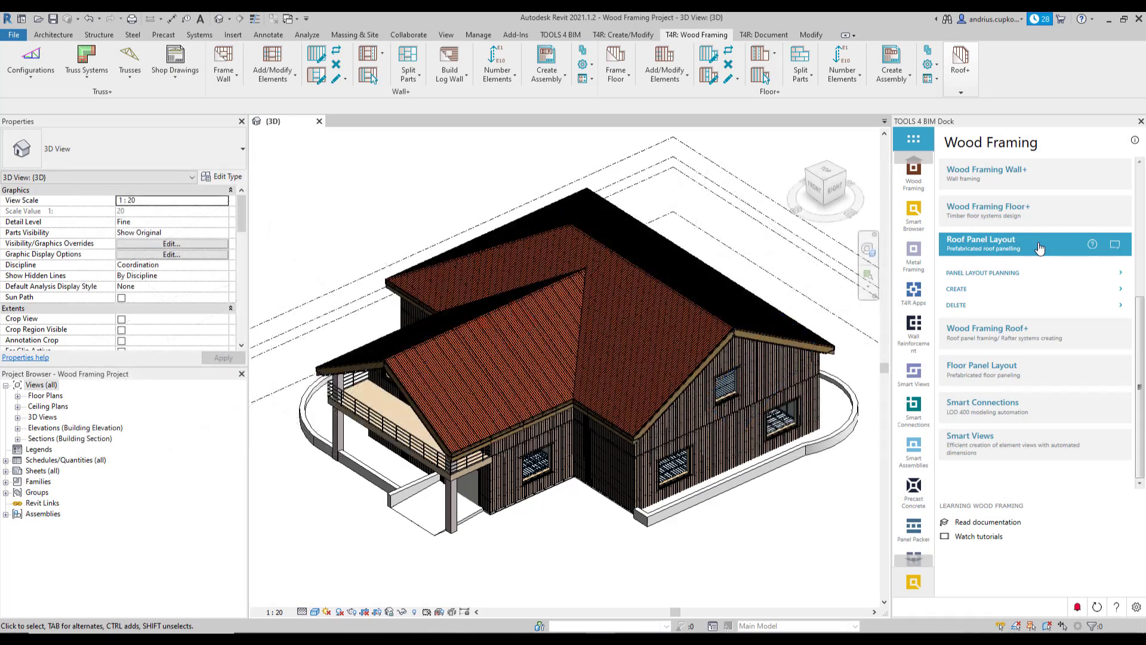
left_click(1044, 363)
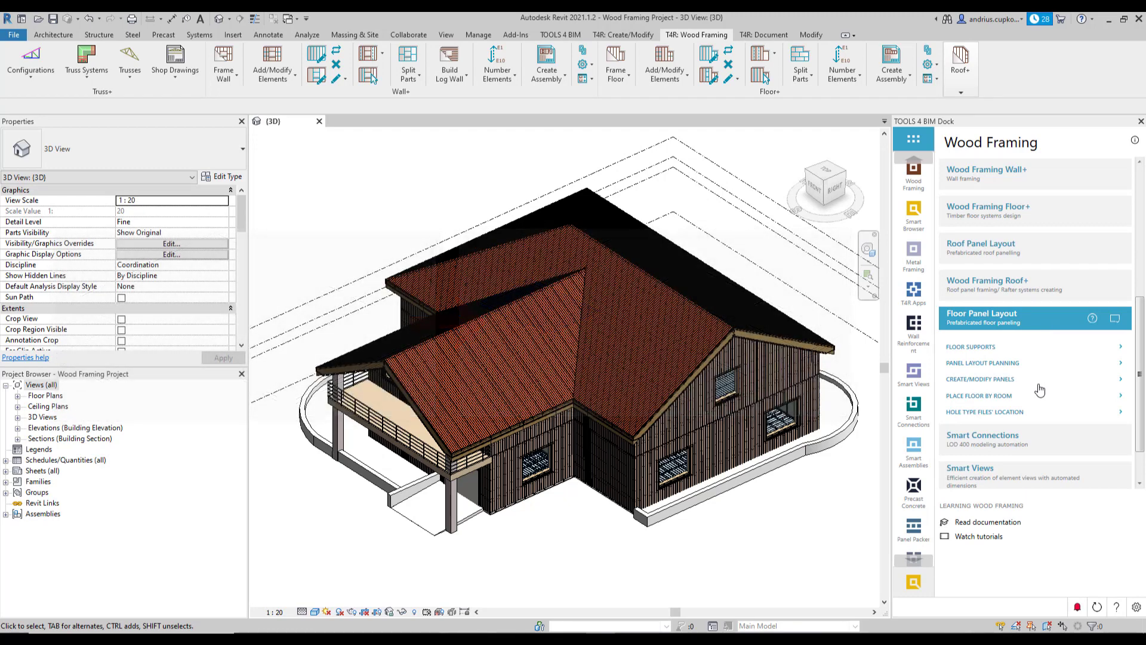
left_click(1043, 439)
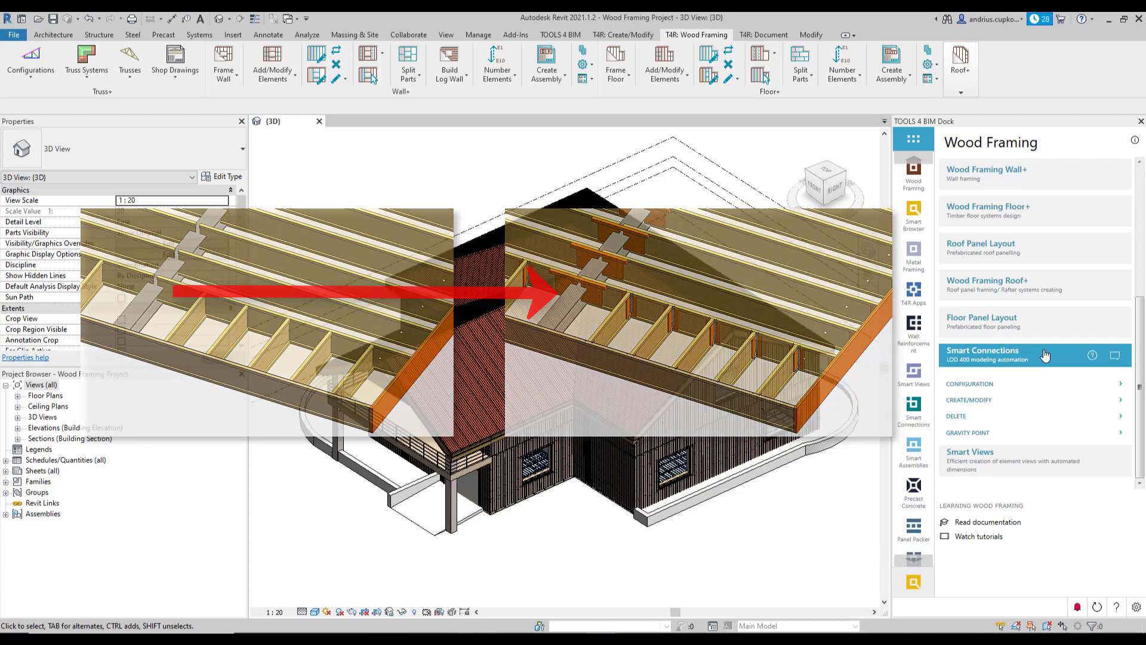
left_click(1045, 463)
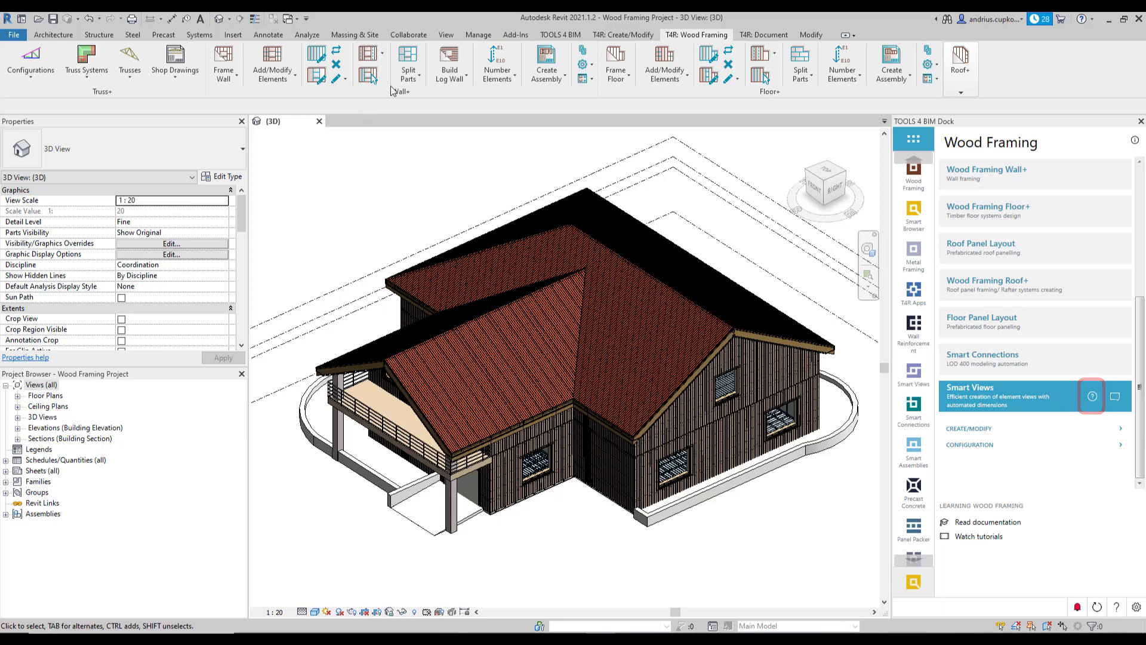
Float the Wall+ panel and open E-Help (web) from its Settings dropdown
mouse_move(400, 92)
left_mouse_down()
mouse_move(446, 173)
mouse_move(482, 190)
left_mouse_up()
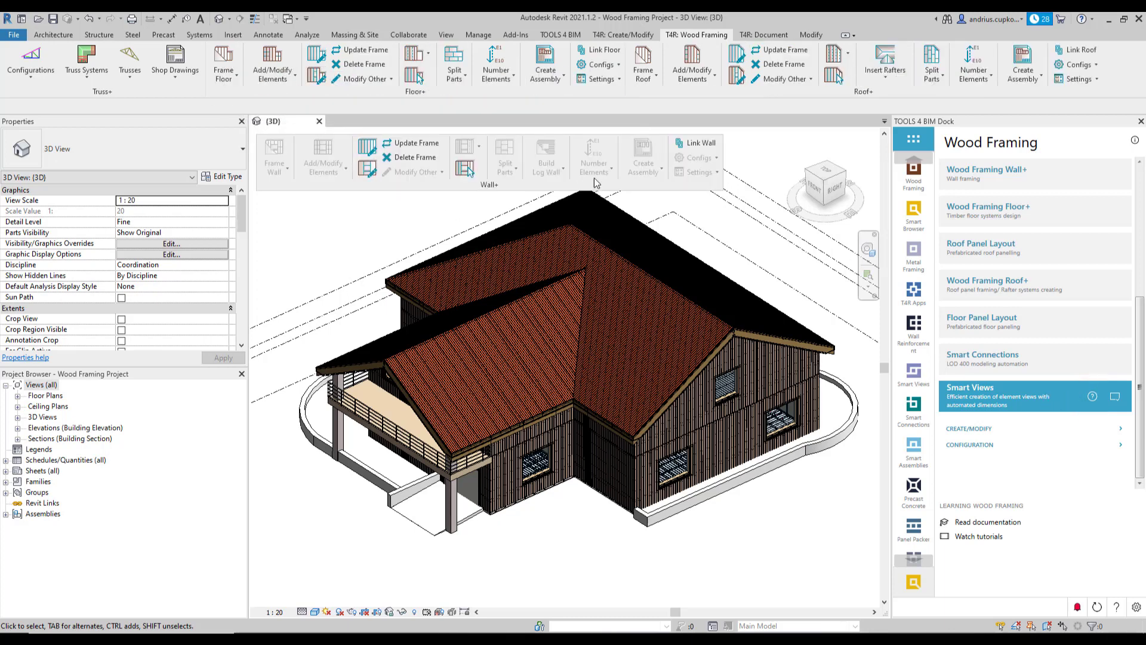
left_click(704, 173)
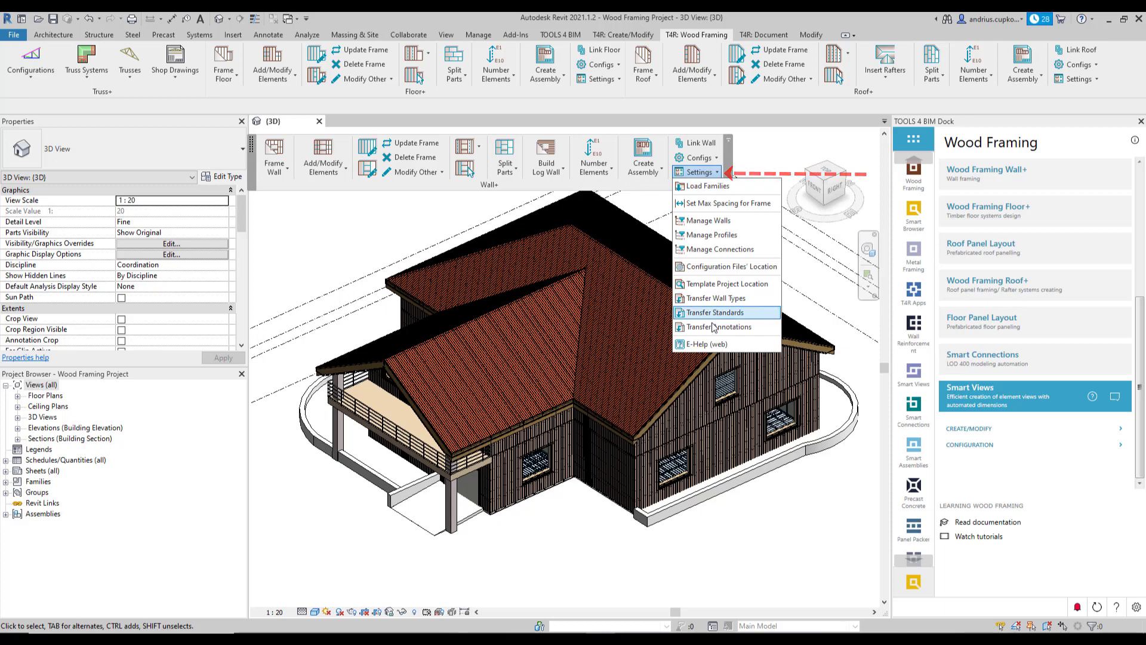
left_click(739, 344)
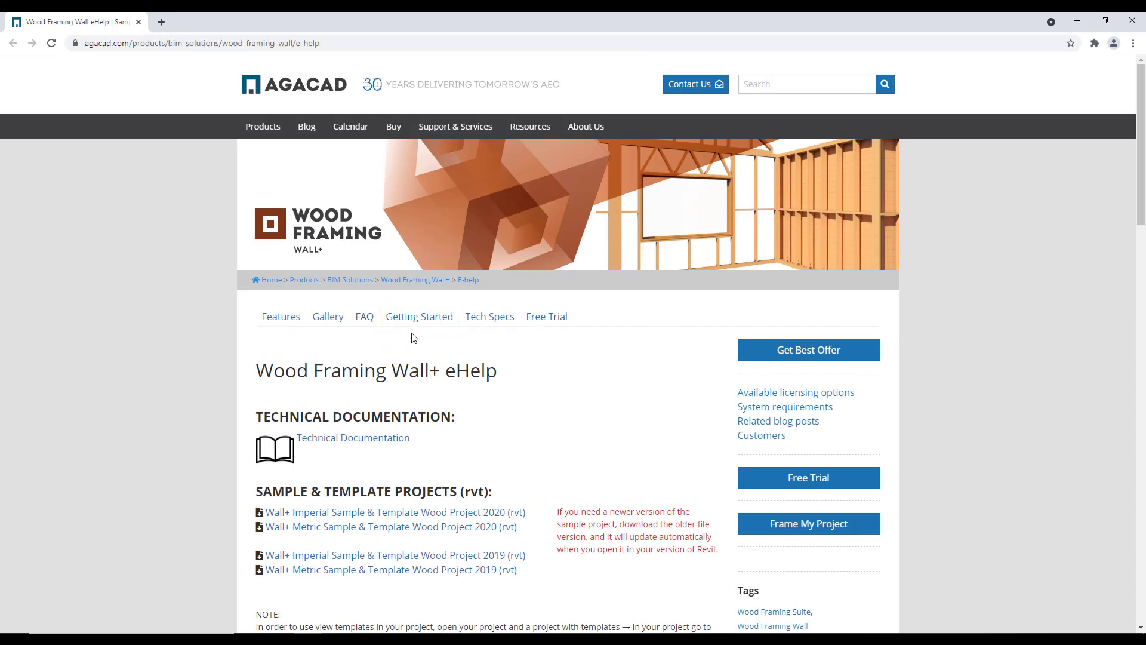
scroll(233, 358, "down", 2)
Open the Technical Documentation link in a new tab and view the E-HELPS list
right_click(345, 319)
left_click(355, 328)
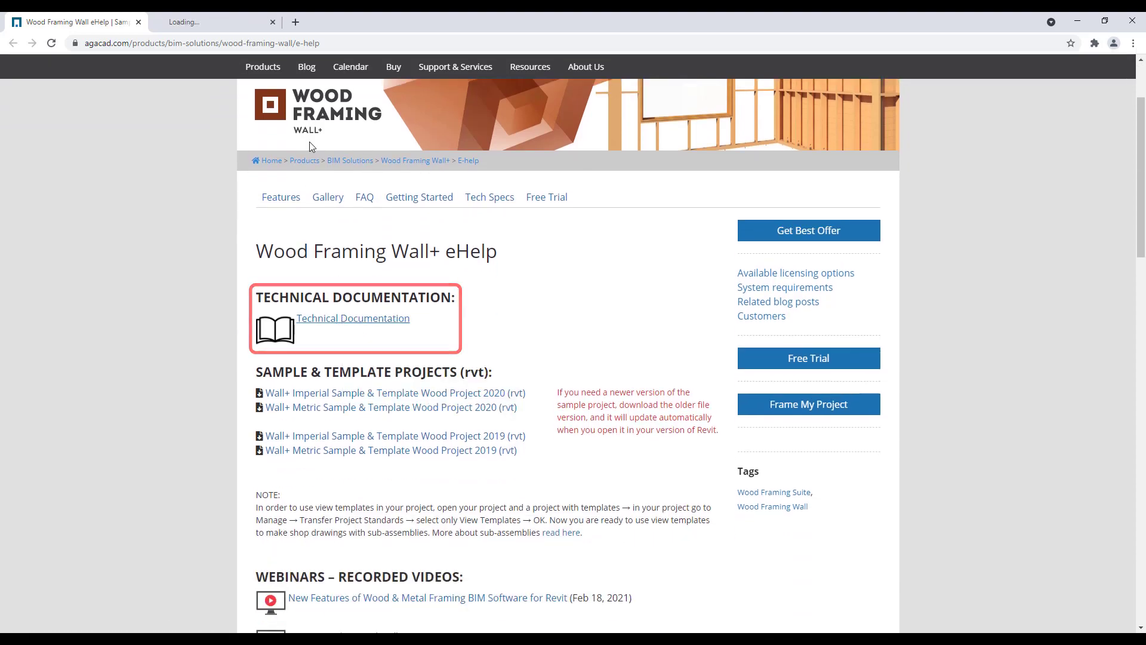
left_click(258, 20)
scroll(182, 284, "down", 4)
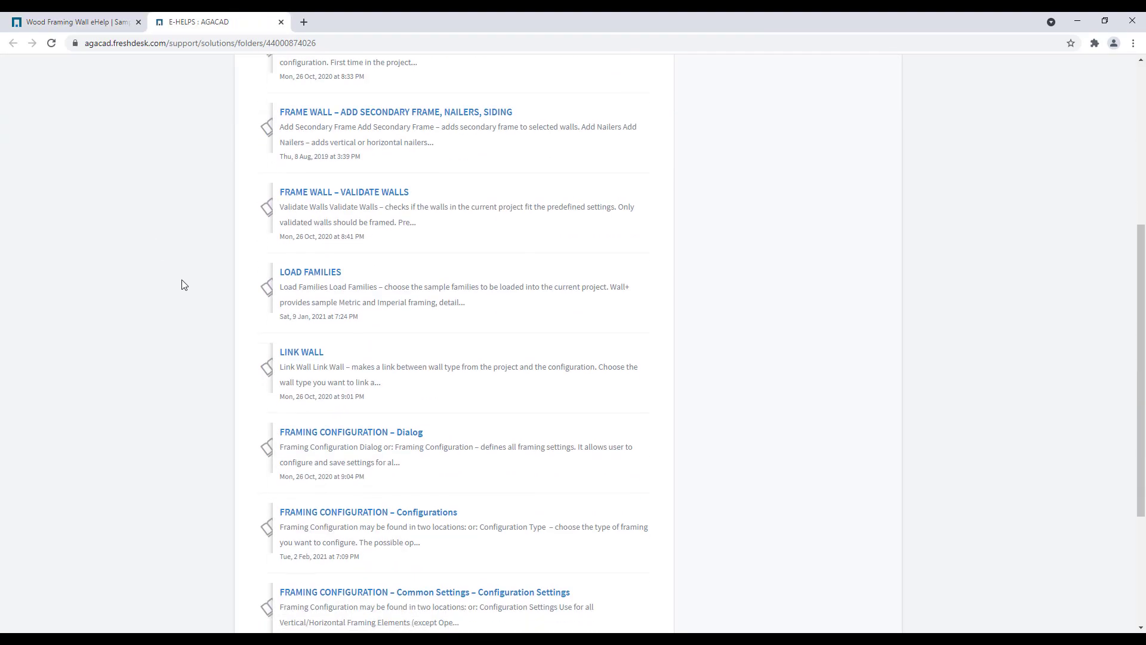
scroll(204, 312, "down", 2)
scroll(281, 328, "up", 2)
scroll(280, 333, "up", 4)
scroll(280, 333, "up", 1)
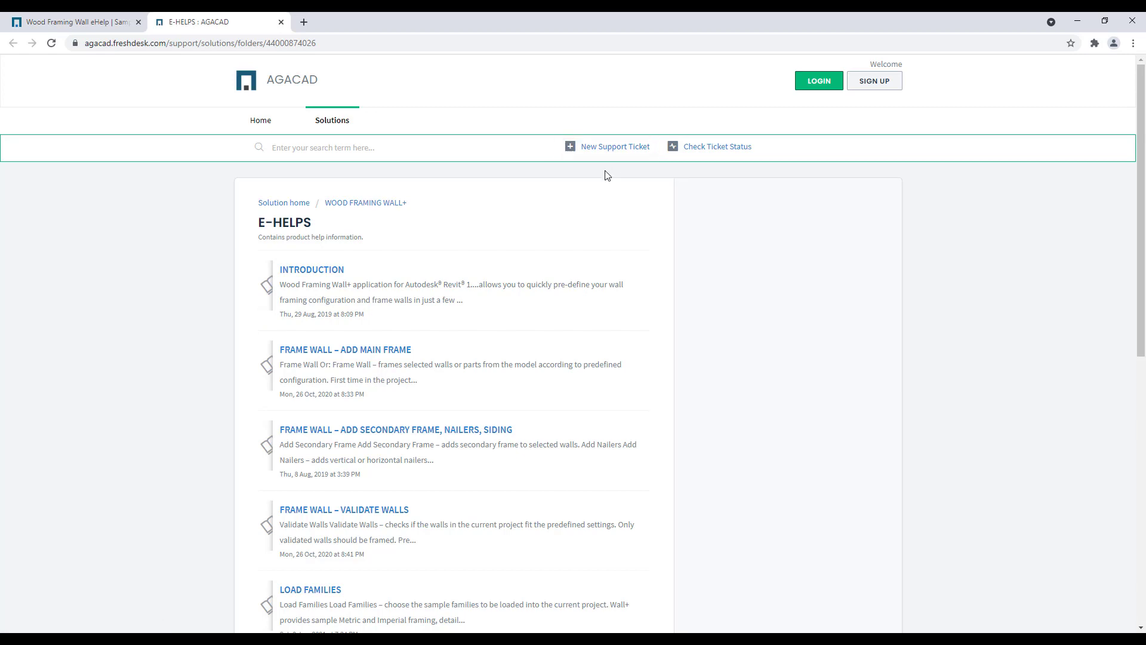
Close the E-HELPS tab and scroll to the Webinars – Recorded Videos section
left_click(280, 22)
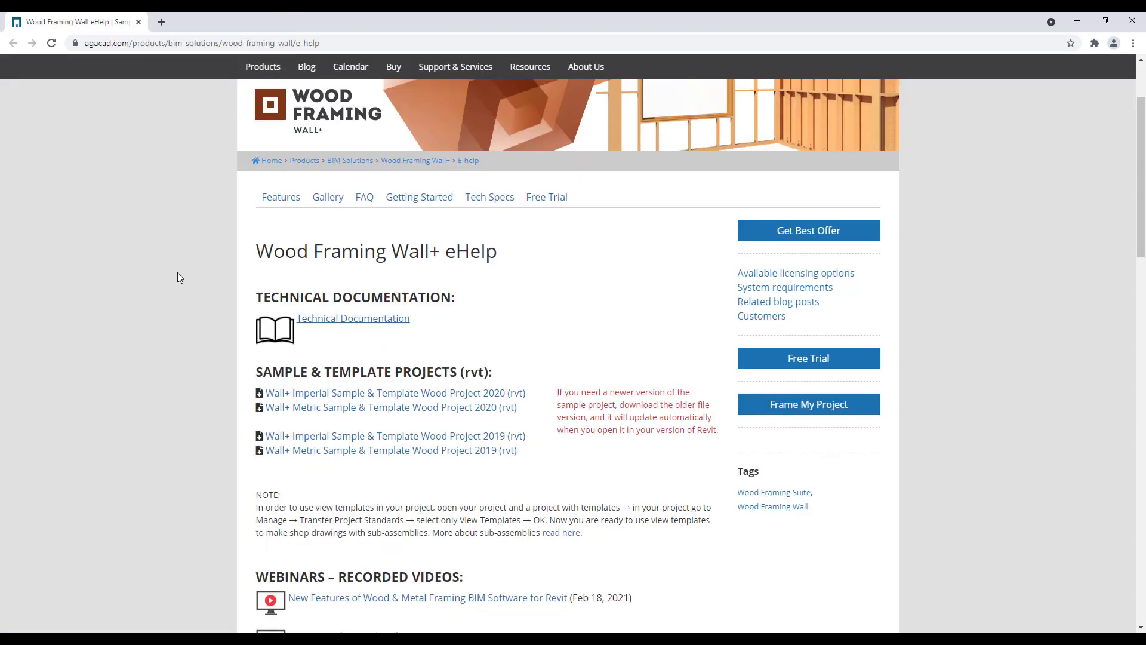
scroll(180, 286, "down", 2)
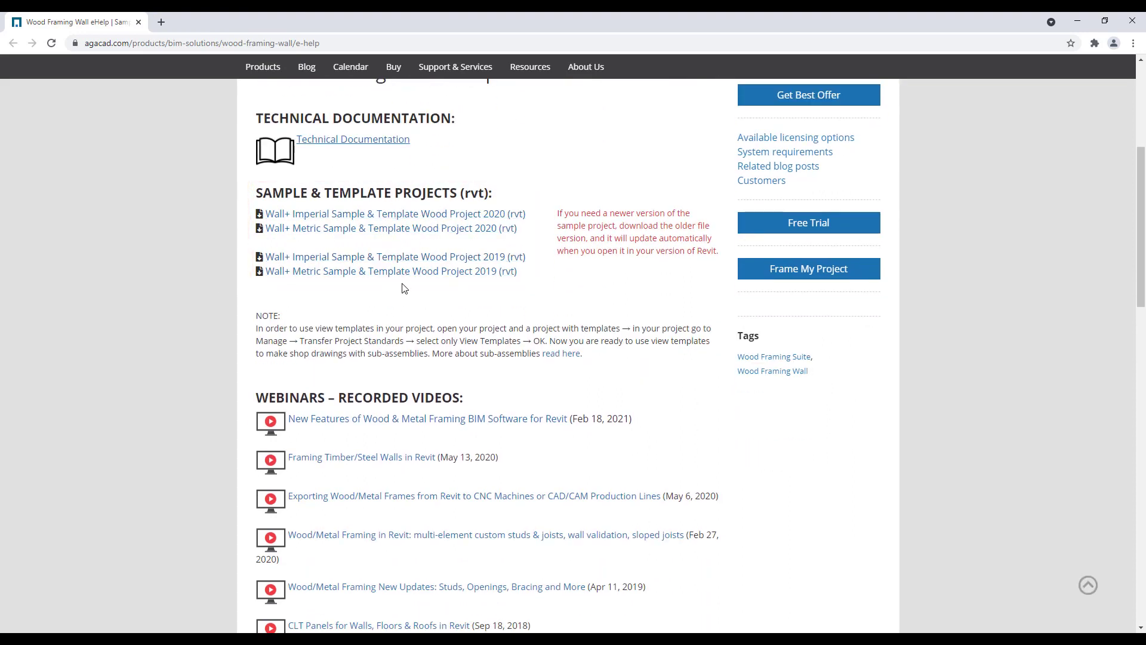
scroll(203, 309, "down", 2)
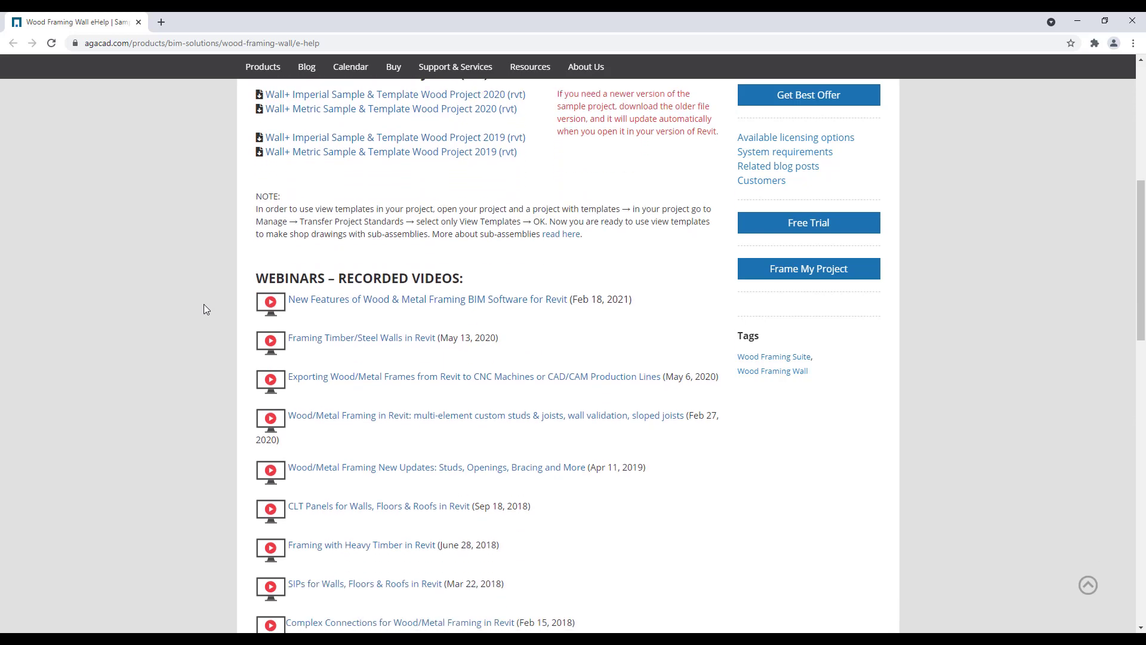
scroll(203, 309, "down", 2)
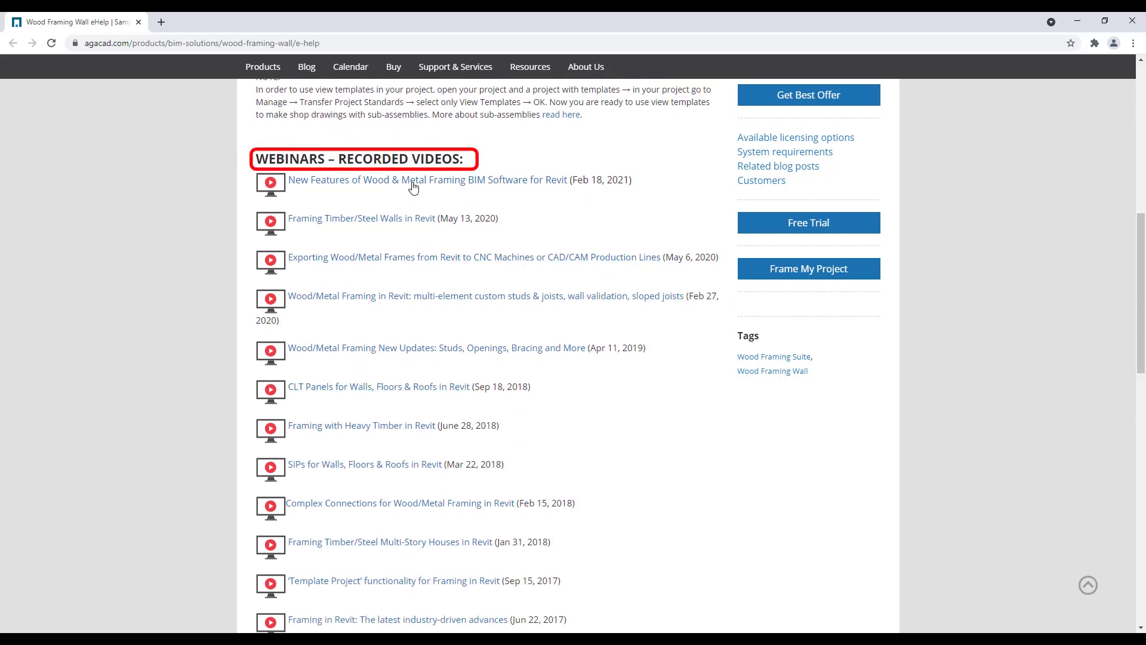